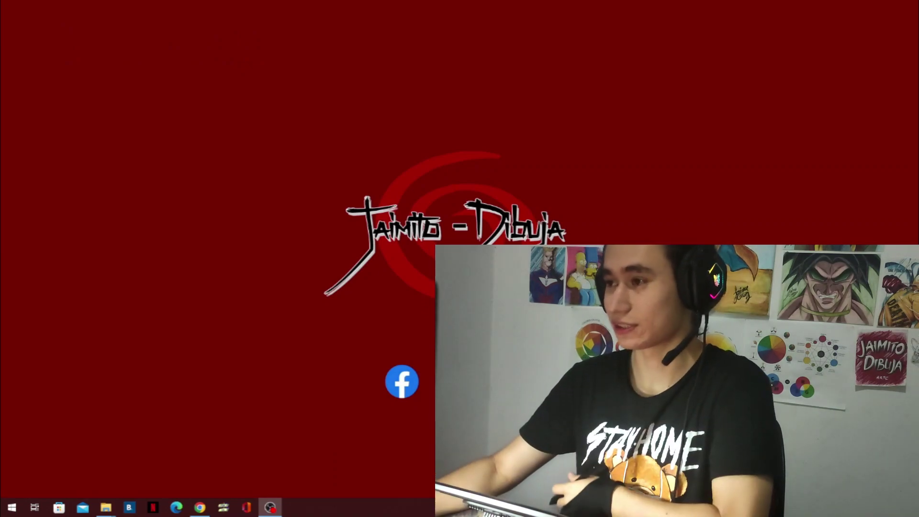
- Launch Photoshop and begin opening the reference images from the Referencias folder
left_click(200, 508)
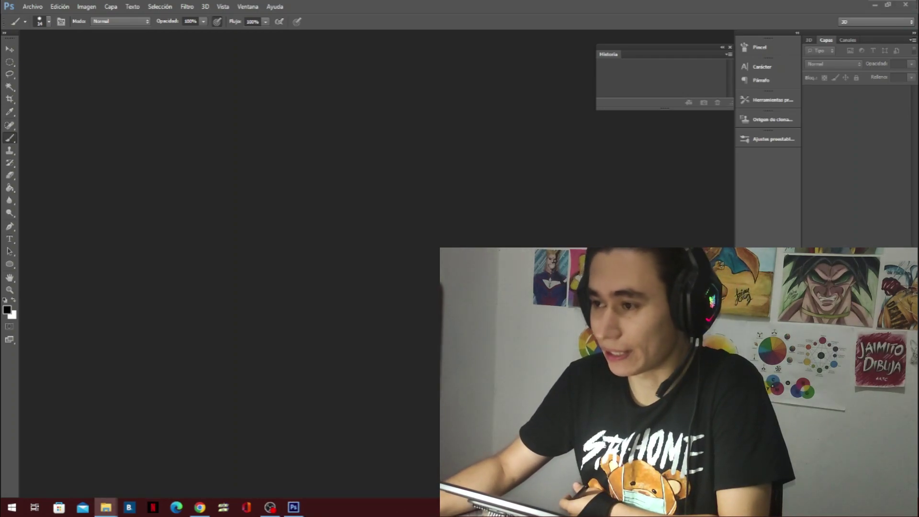
left_click(29, 6)
left_click(29, 6)
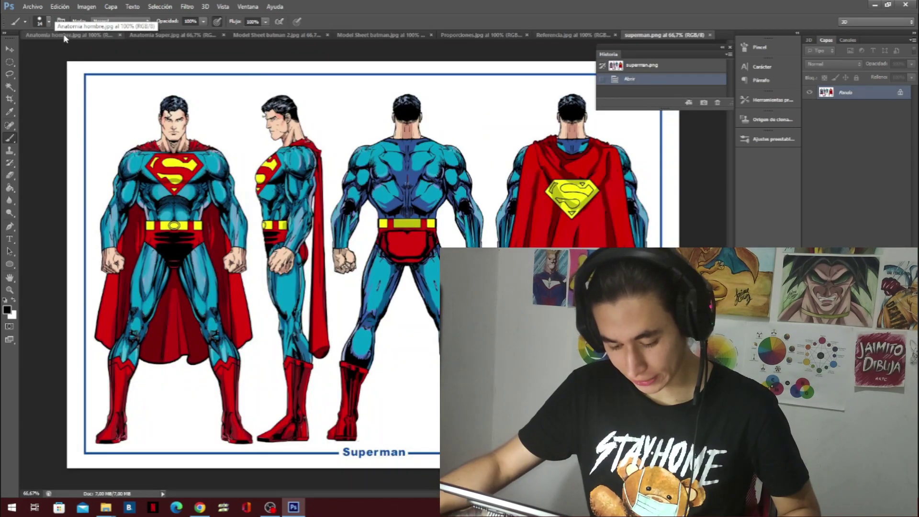
- Look through each reference tab, from Anatomia hombre.jpg through Referencia.jpg
left_click(65, 36)
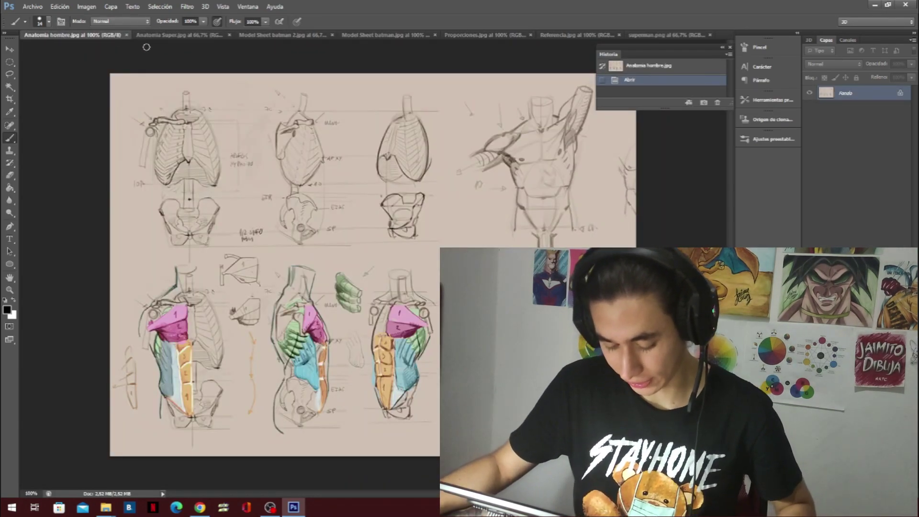
left_click(177, 35)
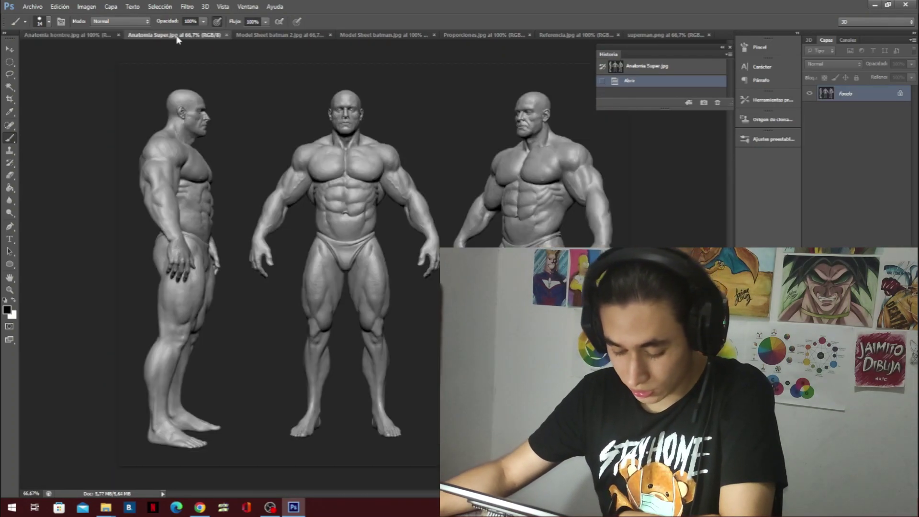
left_click(279, 37)
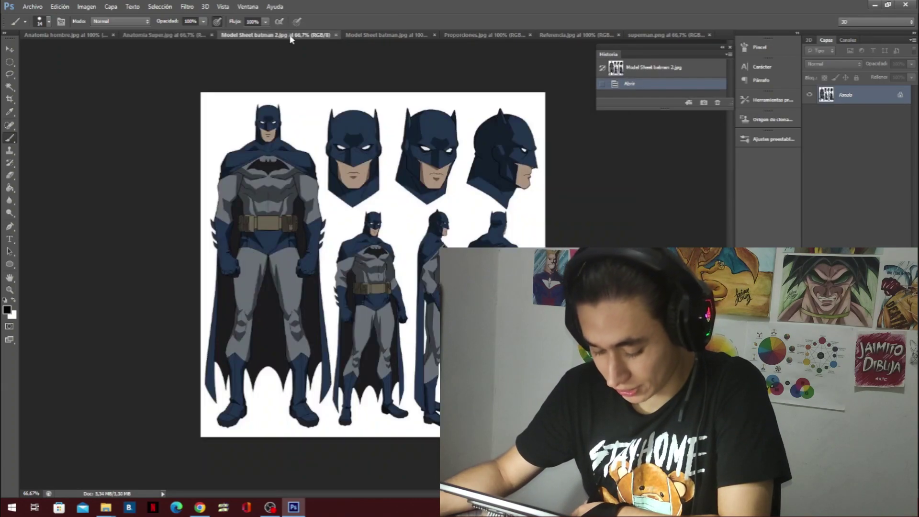
left_click(379, 37)
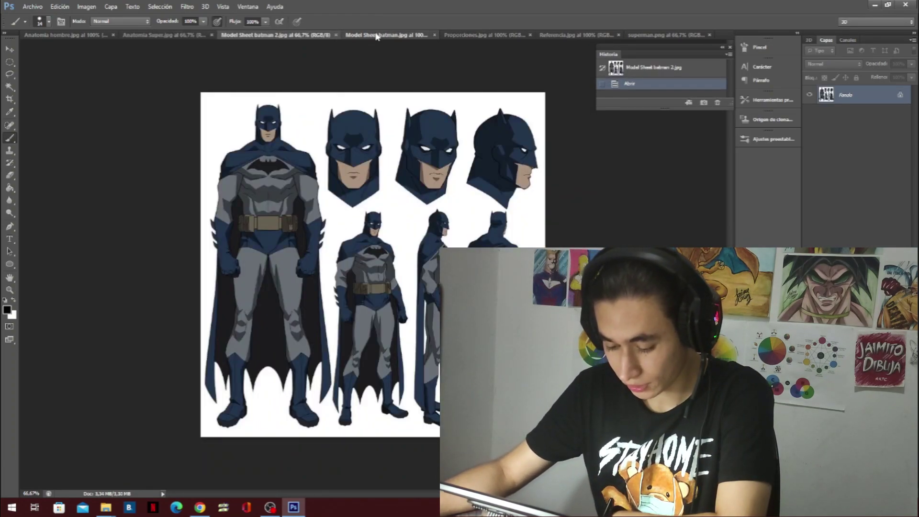
left_click(502, 37)
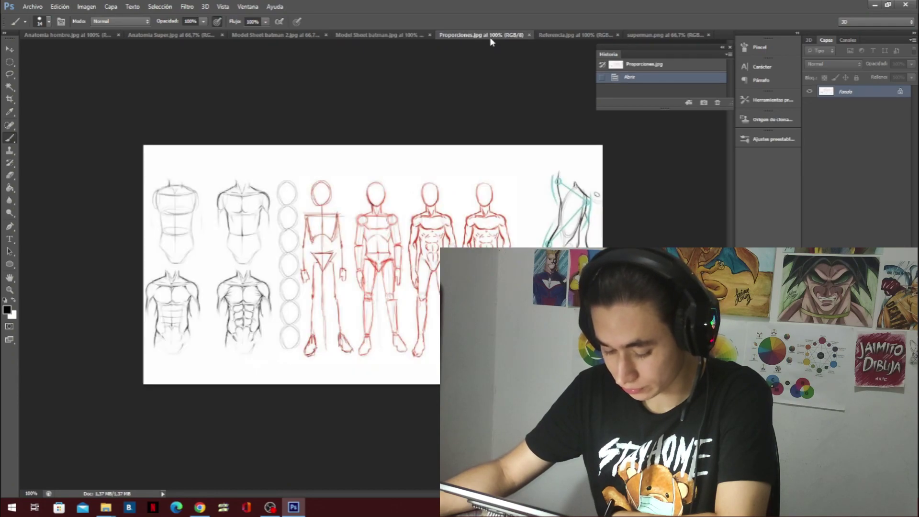
left_click(563, 36)
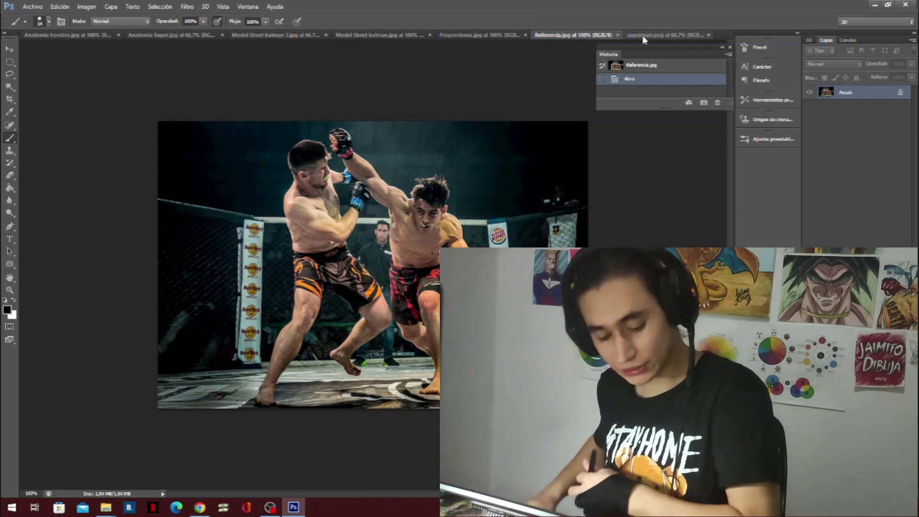
- Create a new document named 'Batman vs superman', 2500 pixels wide and 2000 pixels high
left_click(32, 6)
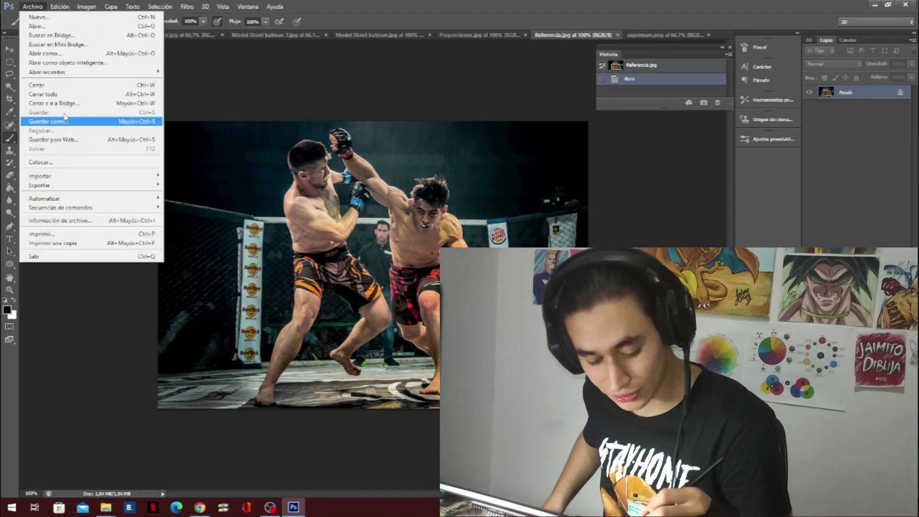
left_click(39, 18)
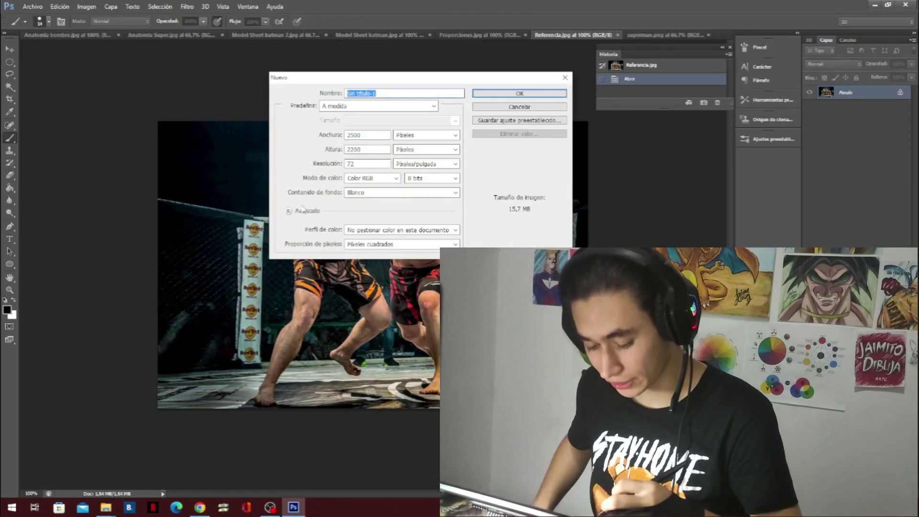
key("BackSpace")
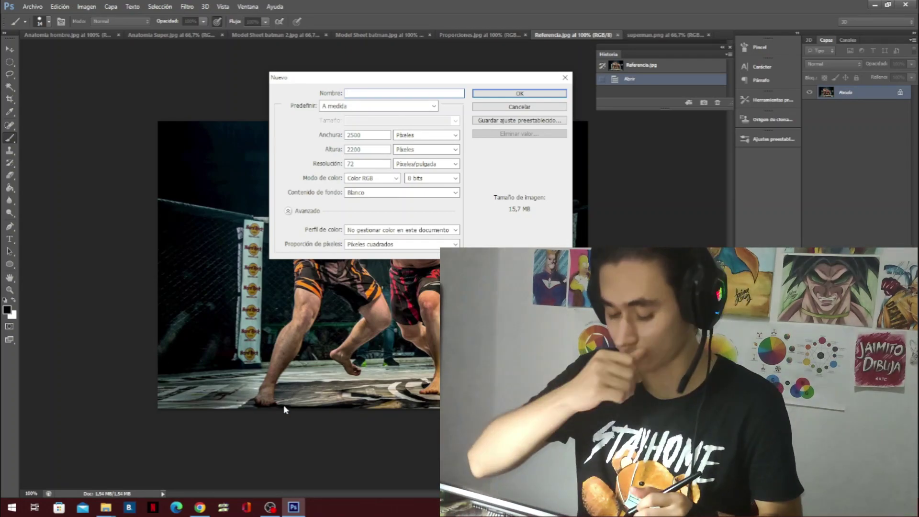
type("Batman")
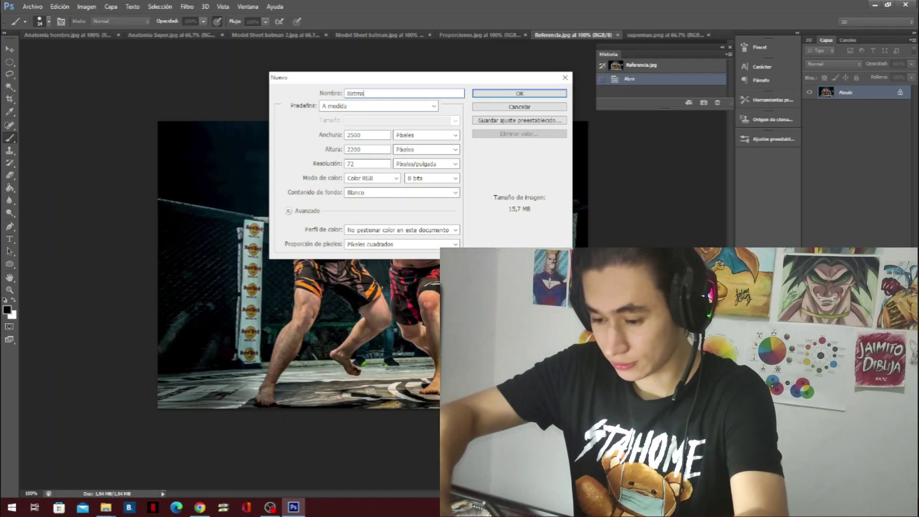
type(" vs superman")
key("Tab")
type("100")
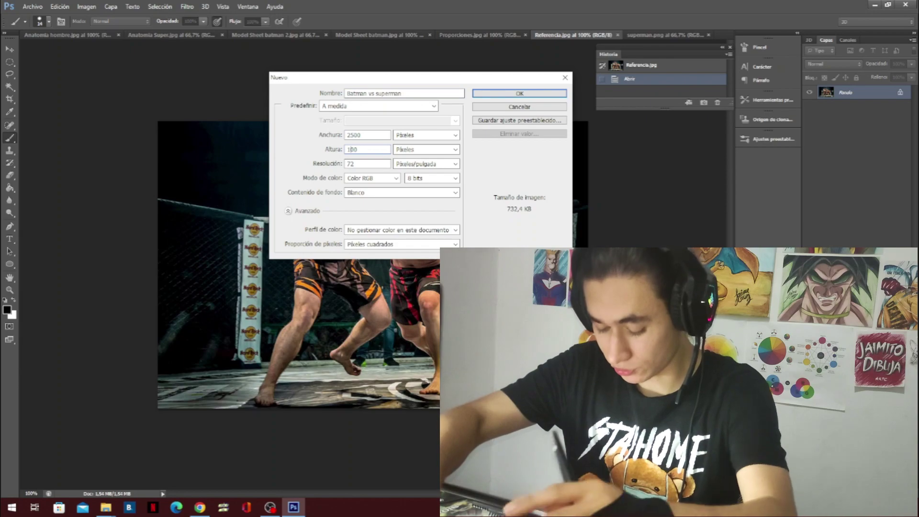
key("Tab")
key("Tab")
key("Tab")
type("1800")
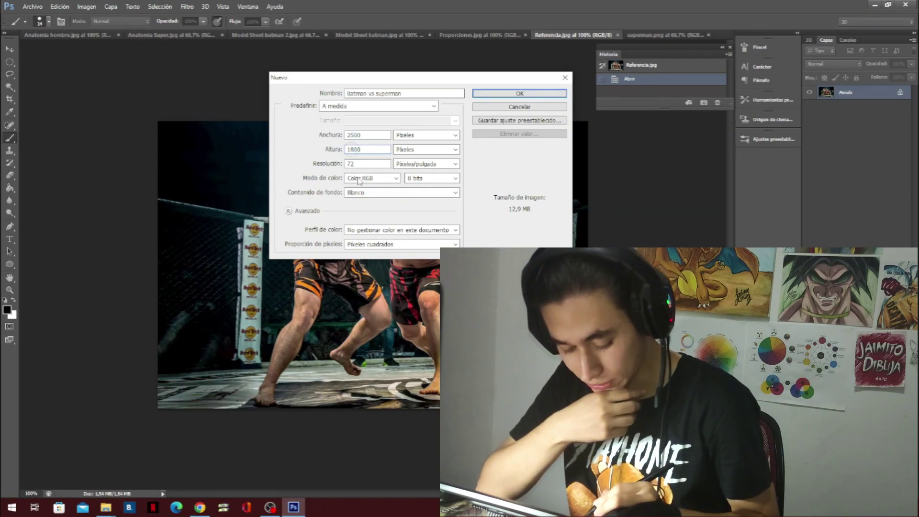
left_click(353, 151)
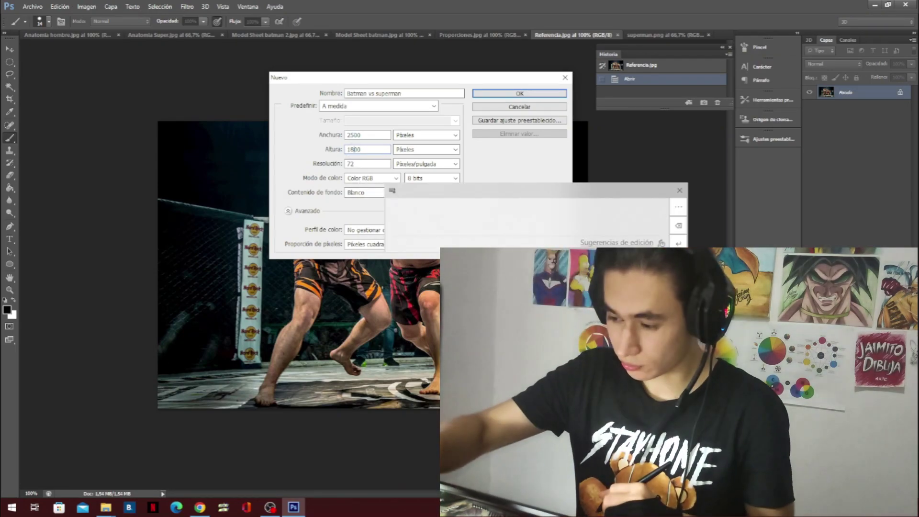
key("BackSpace")
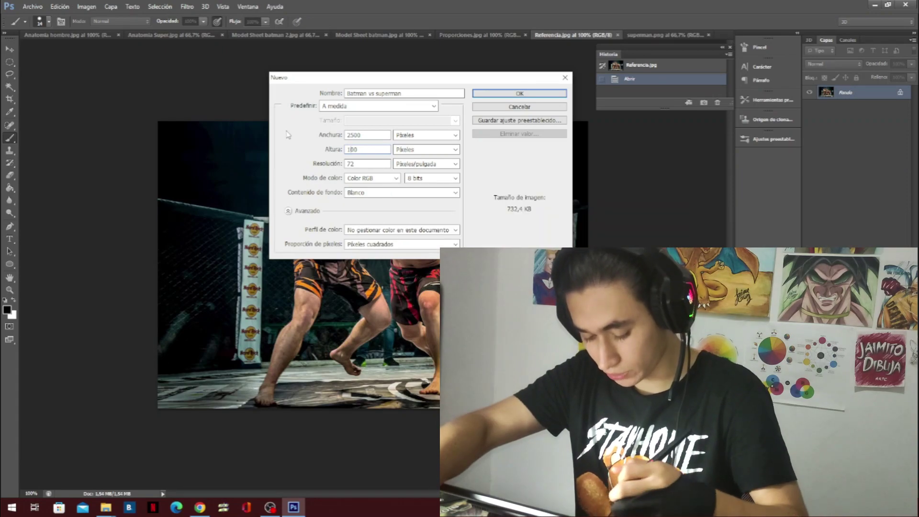
type("20000")
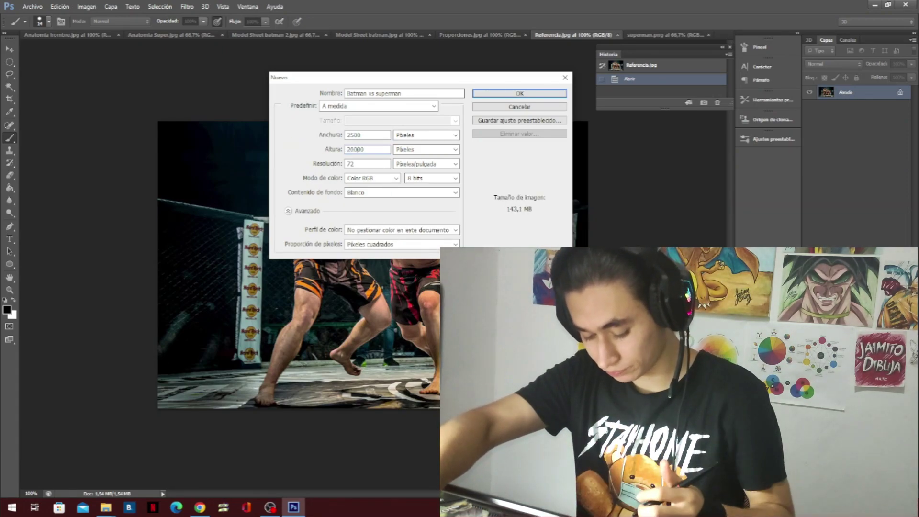
key("Return")
left_click(41, 36)
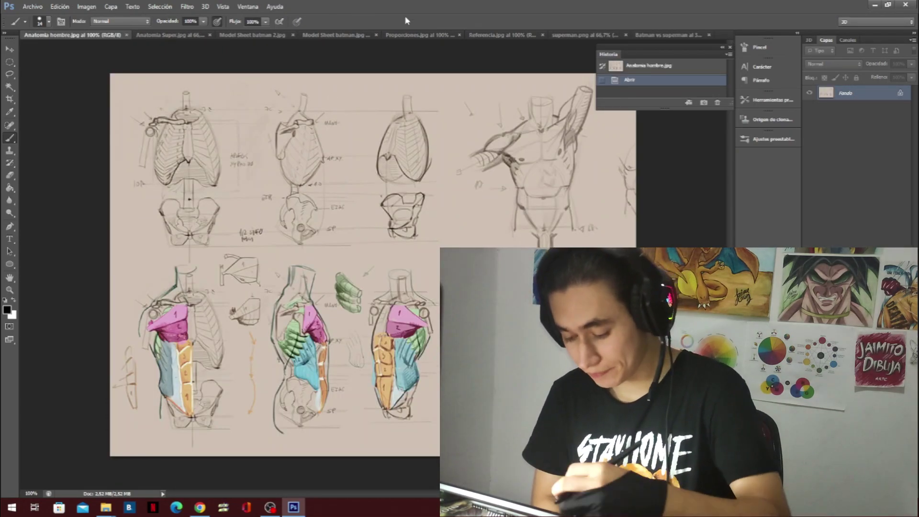
- Drag the Referencia.jpg fight photo into the Batman vs superman document with the Move tool
left_click(653, 35)
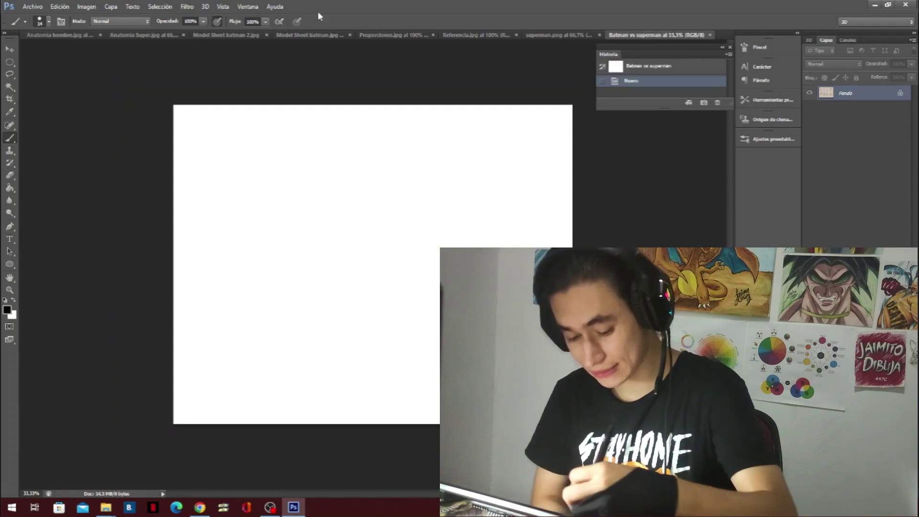
left_click(455, 35)
left_click(9, 50)
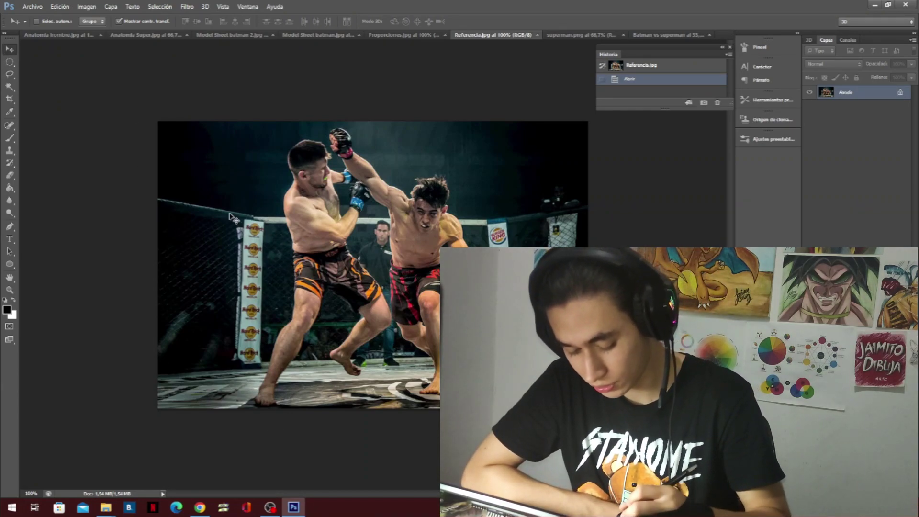
mouse_move(397, 236)
left_mouse_down()
mouse_move(644, 42)
mouse_move(331, 240)
mouse_move(348, 233)
mouse_move(379, 268)
left_mouse_up()
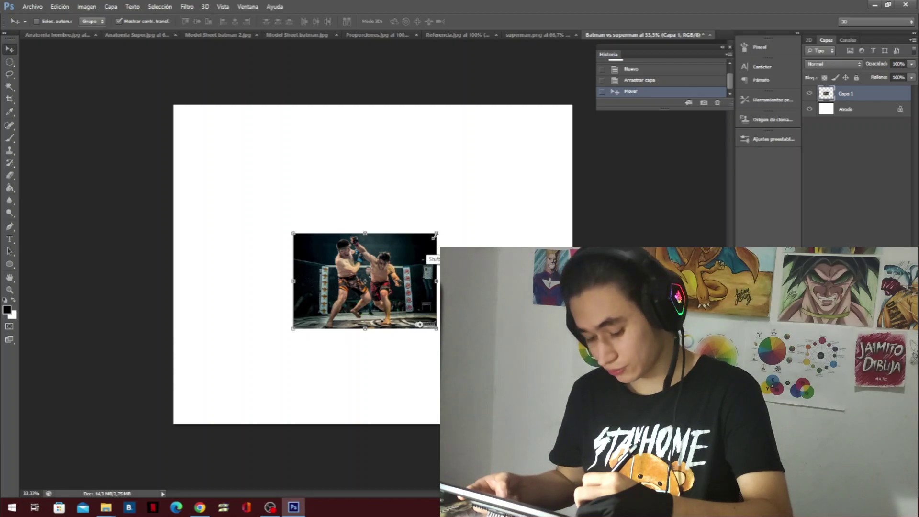
- Enlarge the fight photo to cover the whole canvas and apply the transform
left_click_drag(436, 233, 579, 137)
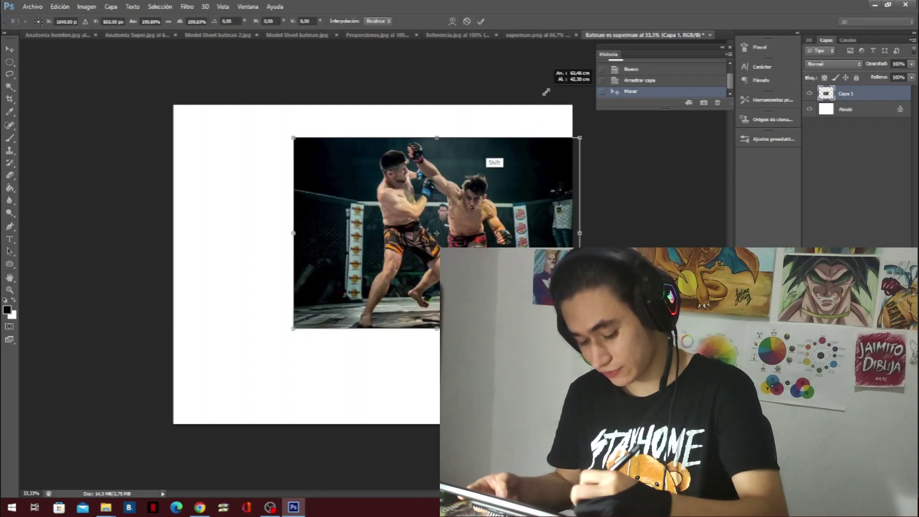
mouse_move(294, 329)
left_mouse_down()
mouse_move(222, 376)
mouse_move(172, 431)
left_mouse_up()
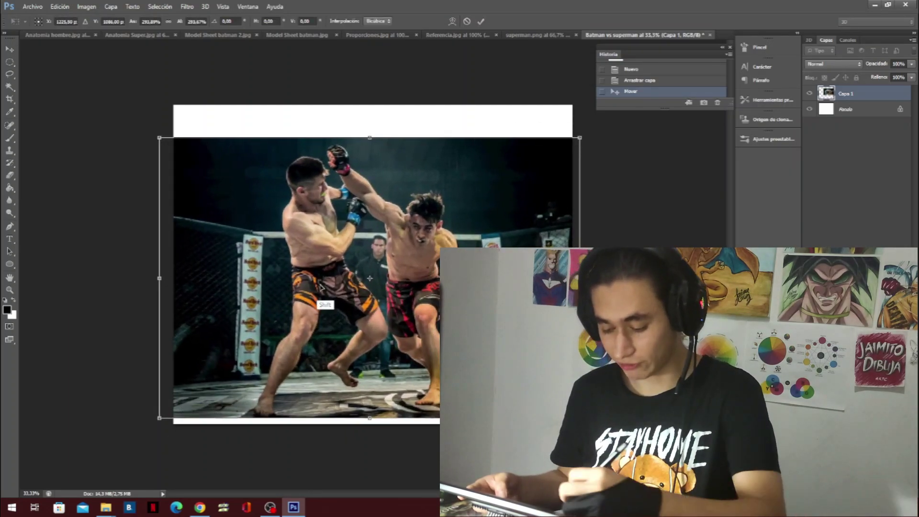
left_click_drag(580, 139, 624, 106)
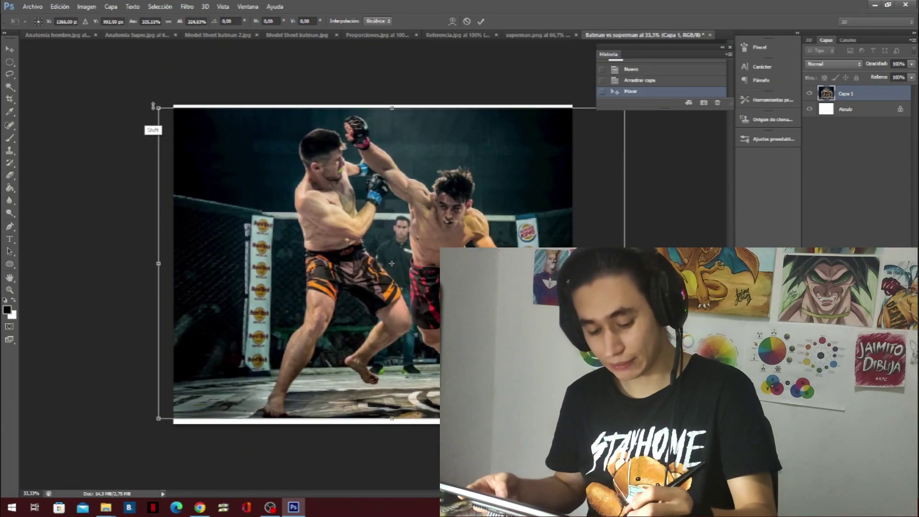
left_click_drag(159, 106, 131, 76)
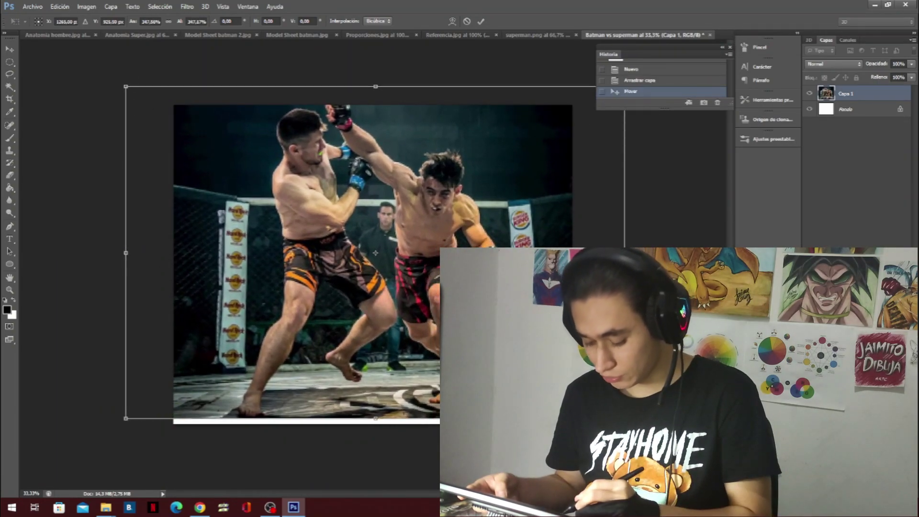
left_click_drag(624, 418, 713, 477)
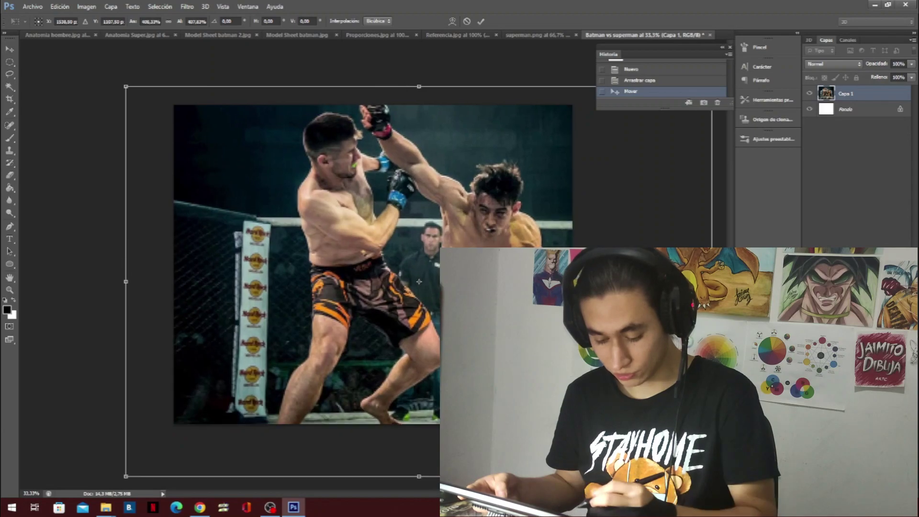
left_click_drag(221, 243, 240, 201)
key("v")
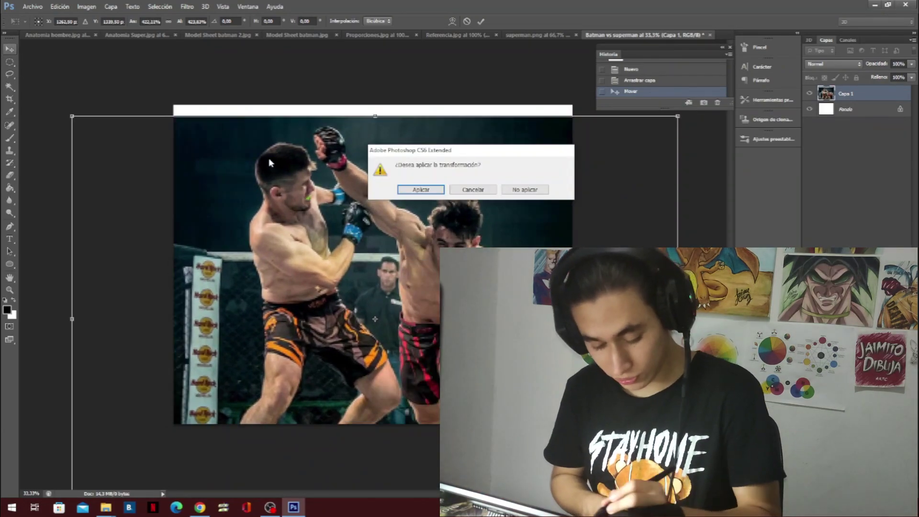
left_click(413, 190)
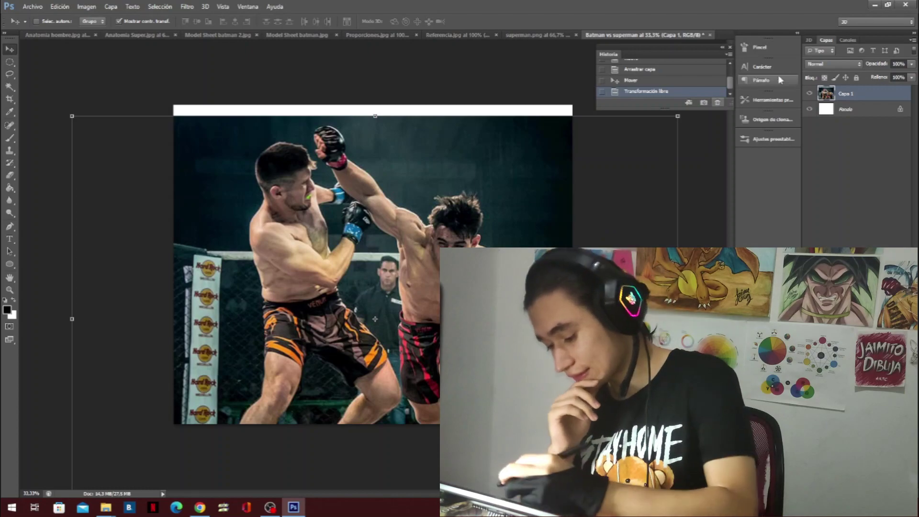
- Lower Capa 1's opacity to about 50% so the fight photo is faded
left_click(911, 67)
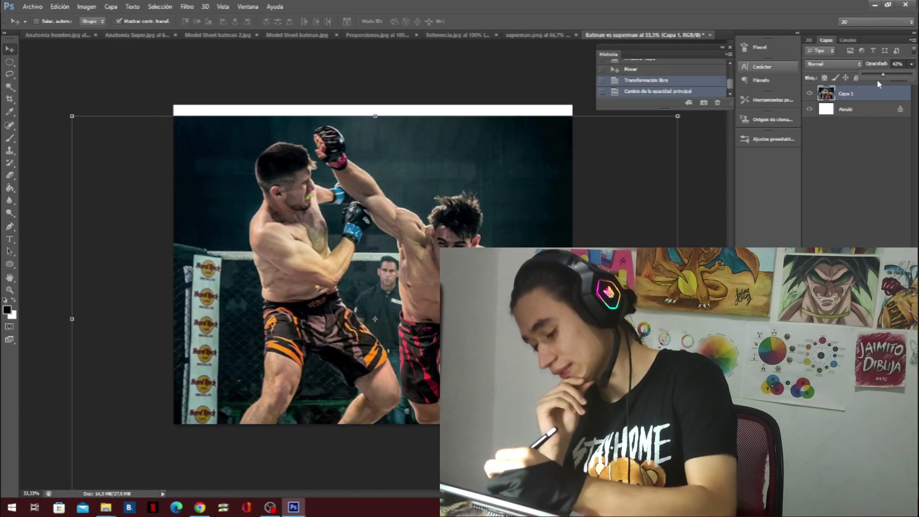
left_click_drag(912, 75, 889, 77)
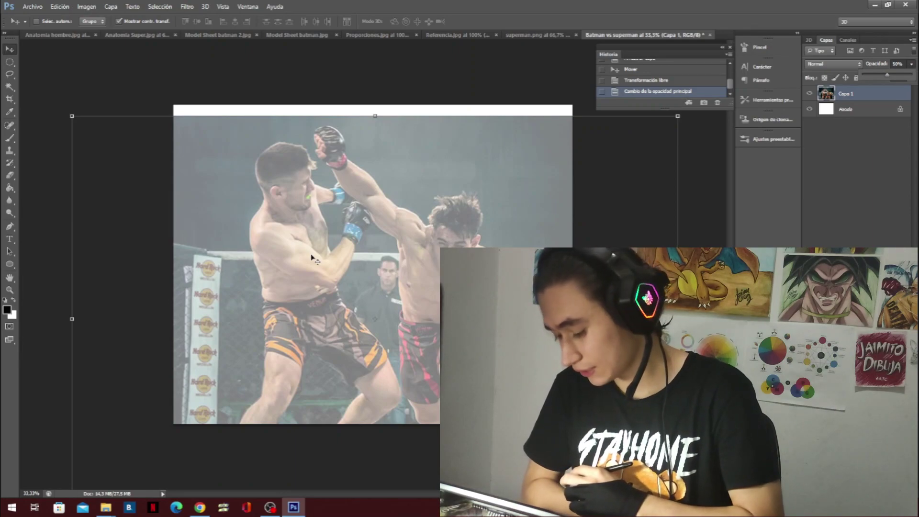
- Add a new empty layer, then lock the photo layer and rename it 'referencia'
key("ctrl+shift+alt+n")
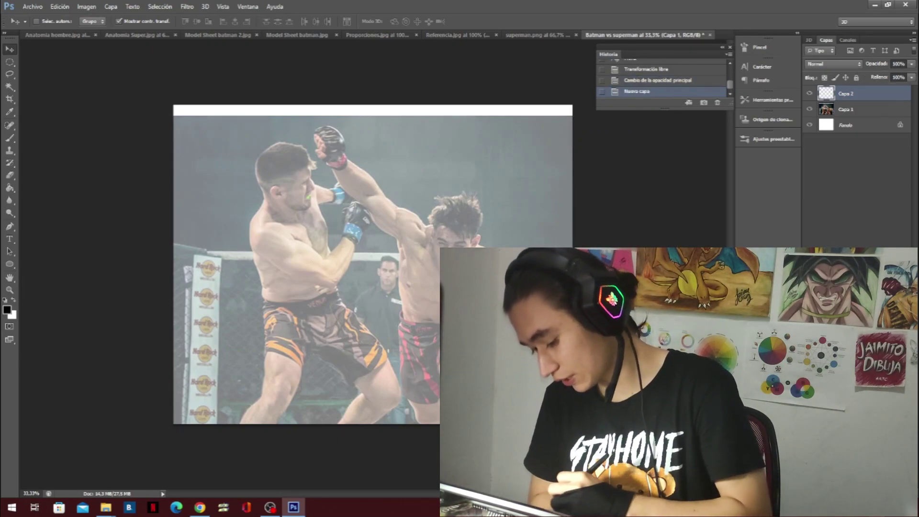
key("alt+bracketleft")
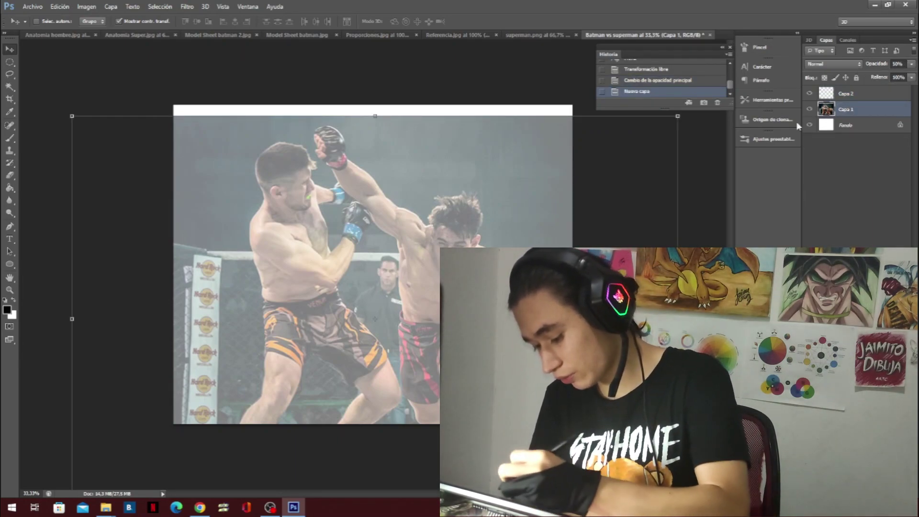
key("ctrl+slash")
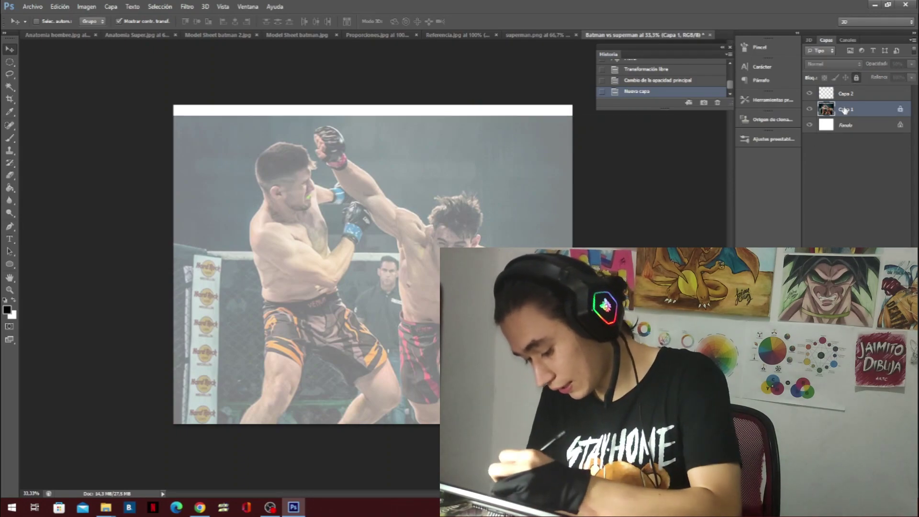
double_click(844, 110)
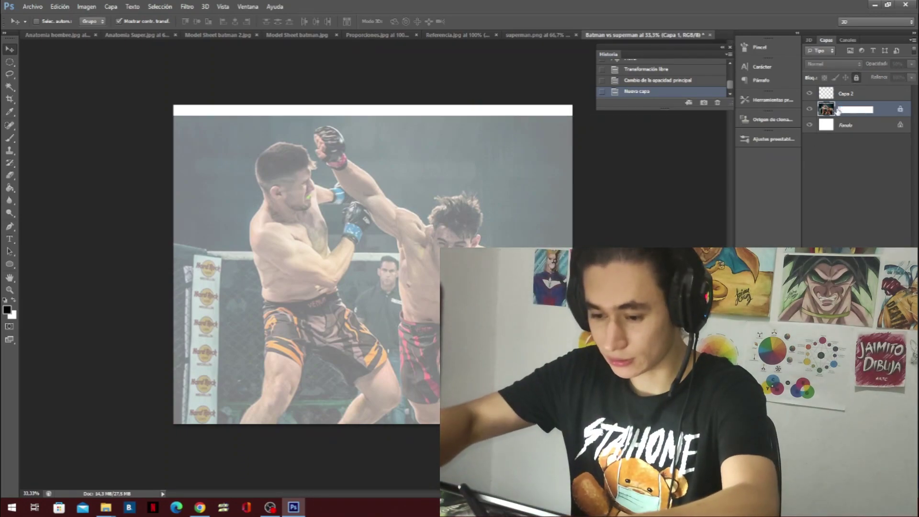
type("referencia")
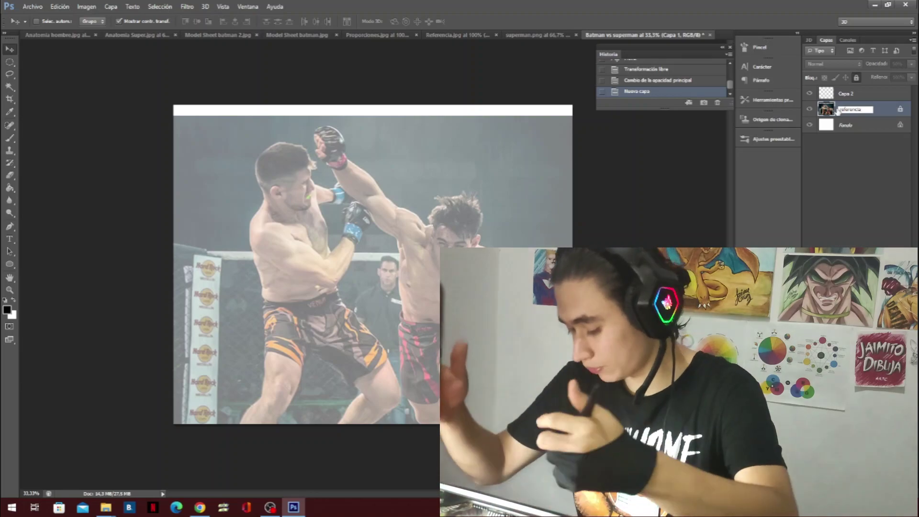
type("boceto1")
key("Return")
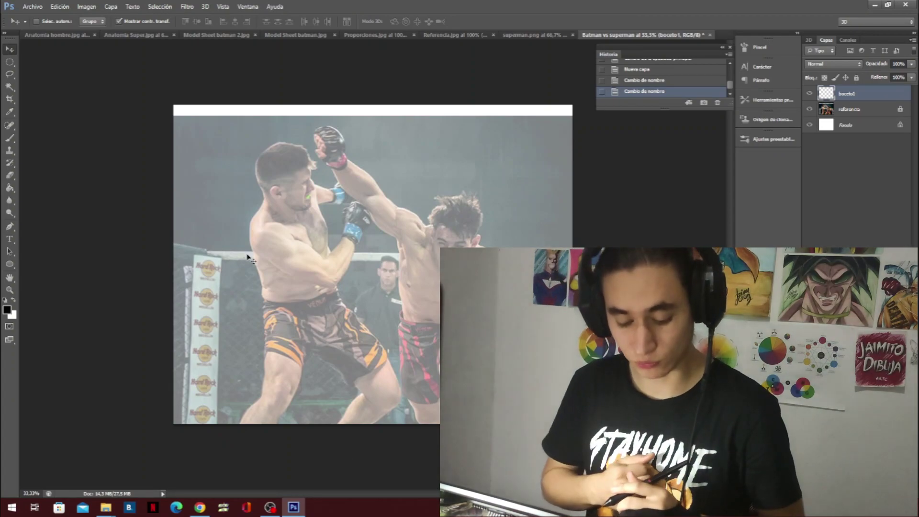
- Save the document in PSD format as 'Batman vs superman.psd'
left_click(33, 6)
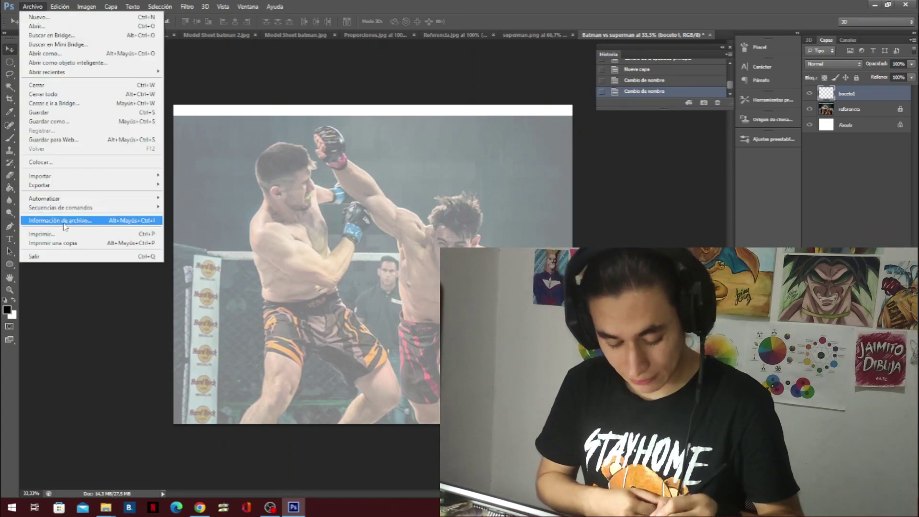
left_click(45, 123)
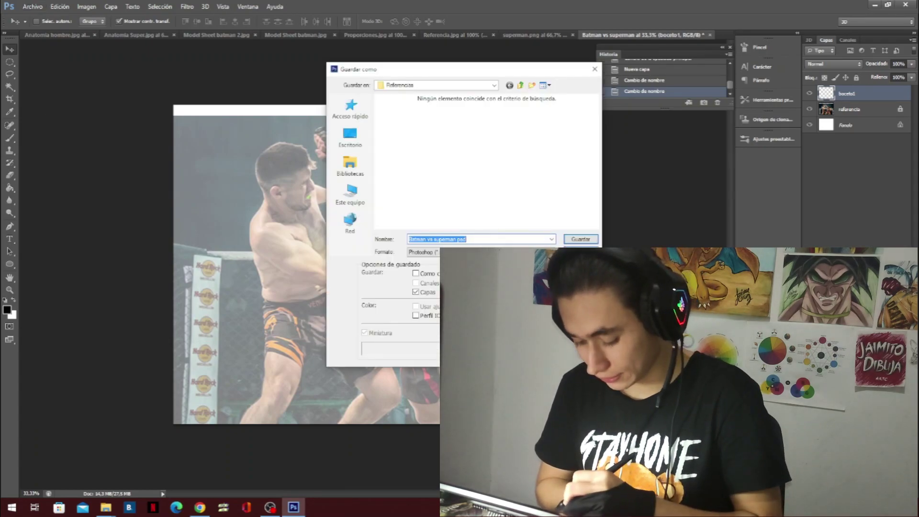
key("Escape")
left_click(32, 7)
left_click(42, 114)
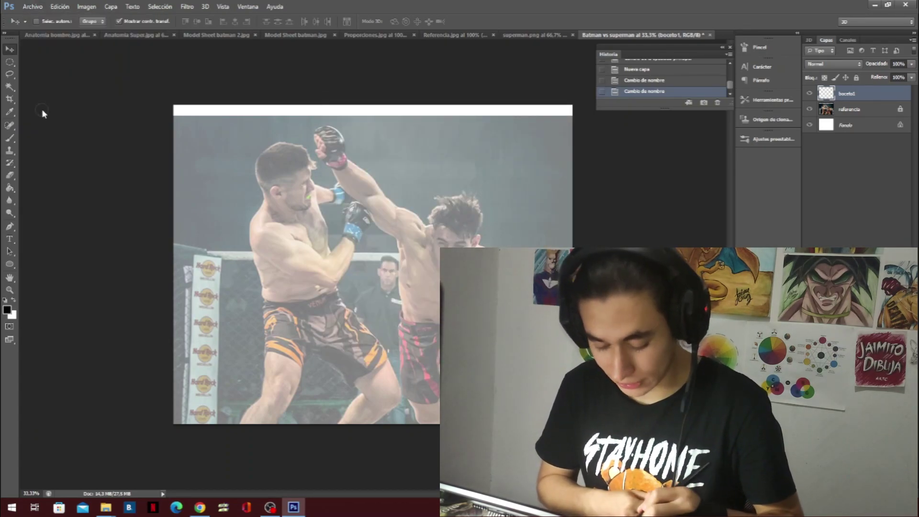
key("Return")
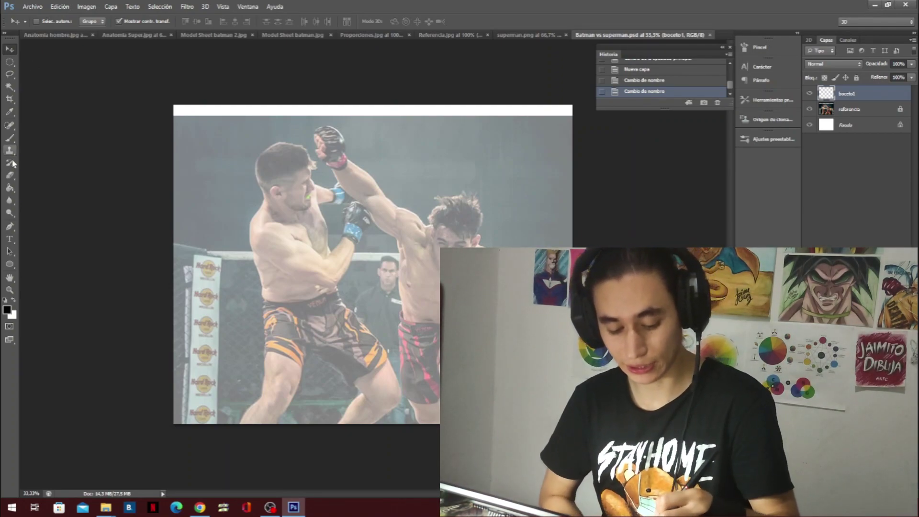
- With the Brush at 50% zoom, sketch the left fighter's jaw, neck and shoulder on boceto1
left_click(10, 138)
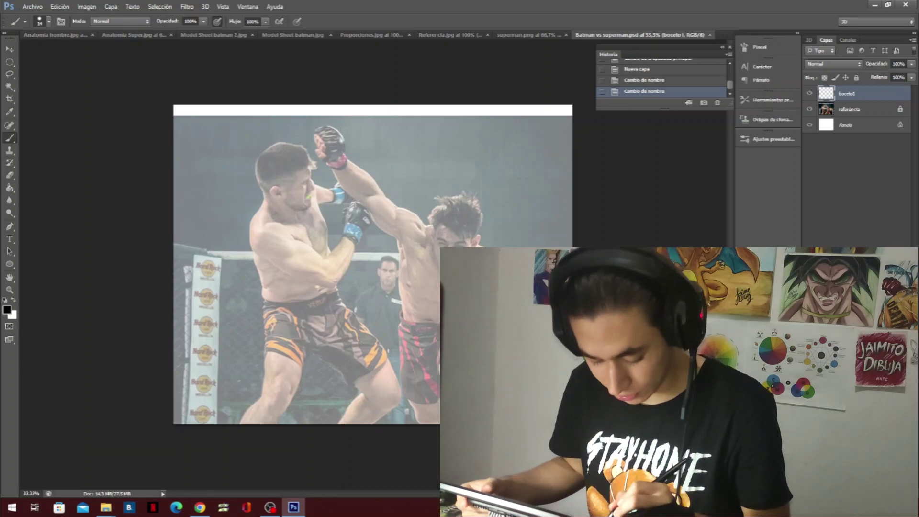
key("ctrl+plus")
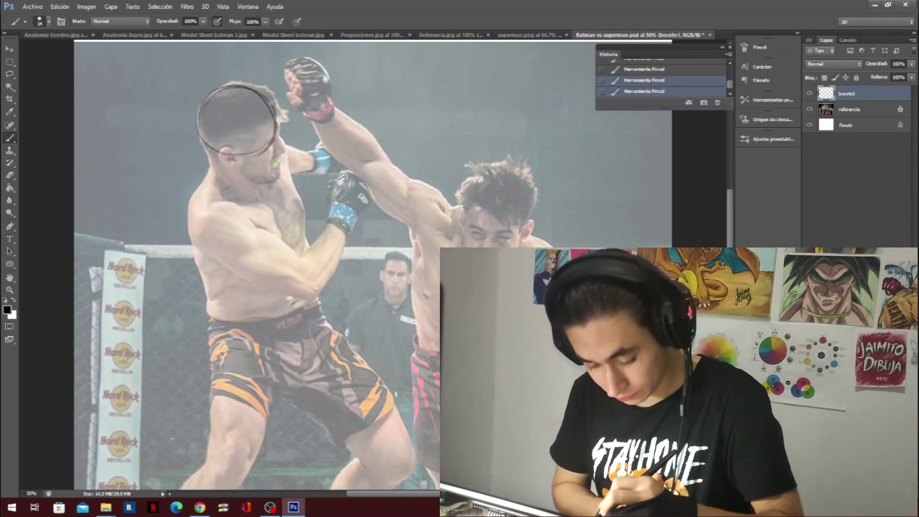
left_click_drag(230, 165, 233, 204)
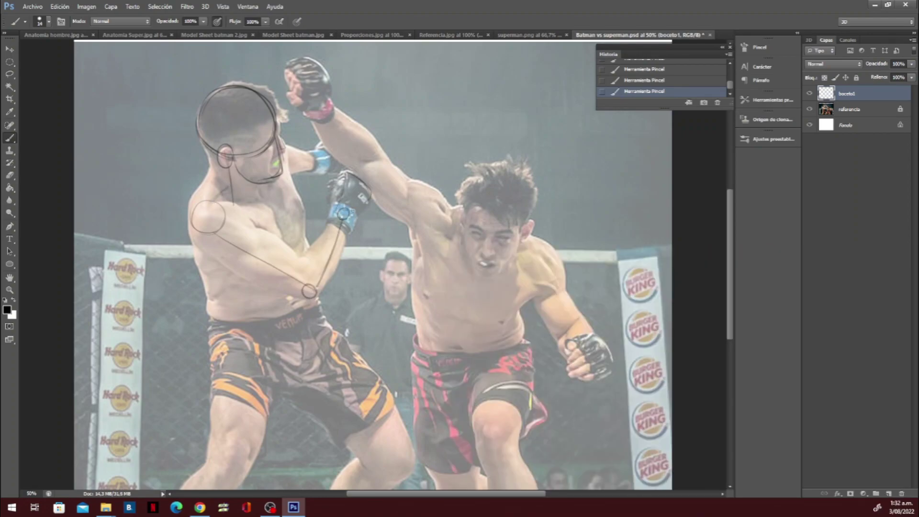
key("ctrl+alt+z")
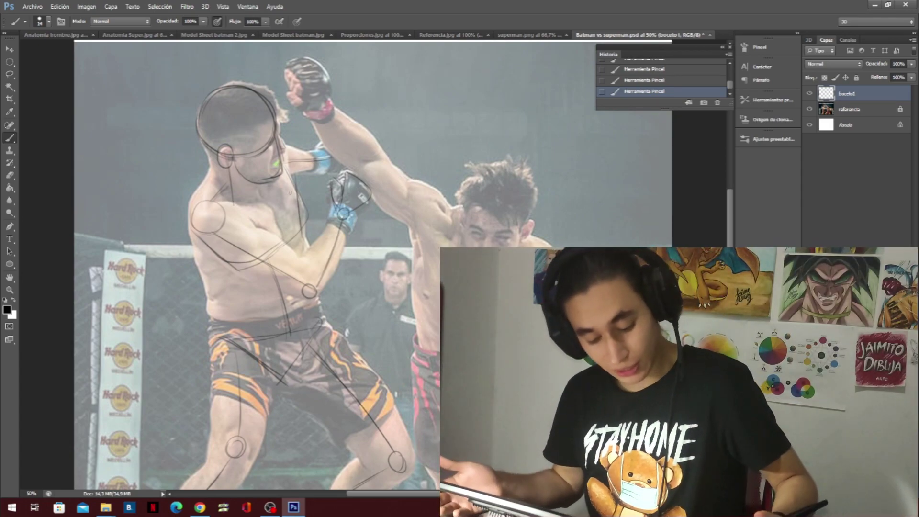
key("ctrl+minus")
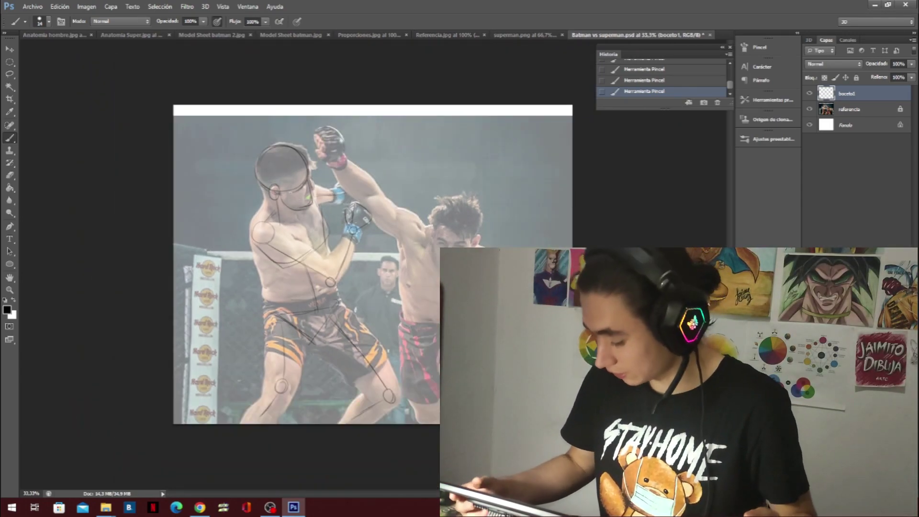
- Toggle the referencia layer to compare the sketch, then zoom to 66.7% on the fighters
left_click(810, 109)
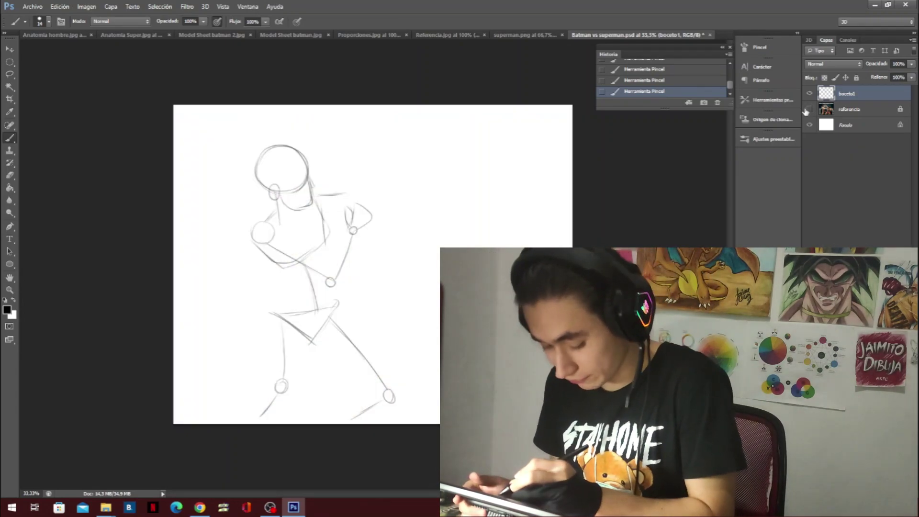
left_click(810, 109)
left_click(809, 110)
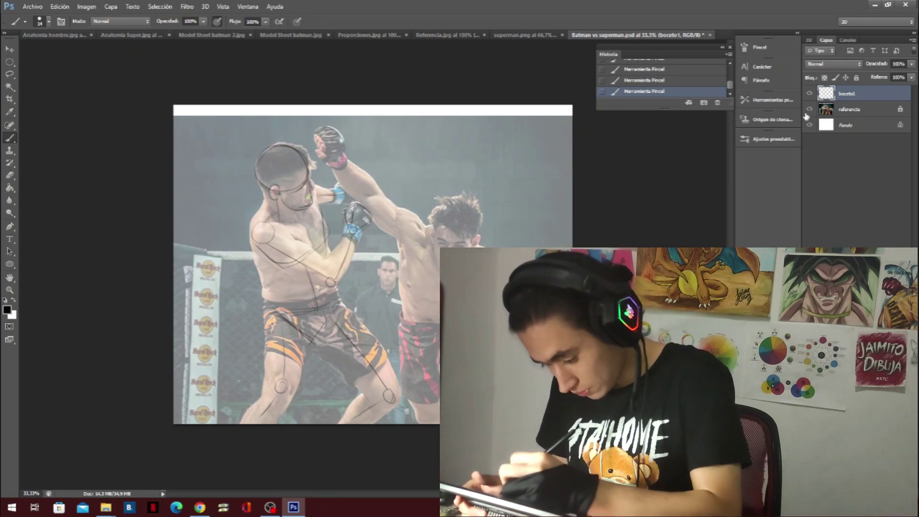
left_click(809, 110)
left_click(809, 110)
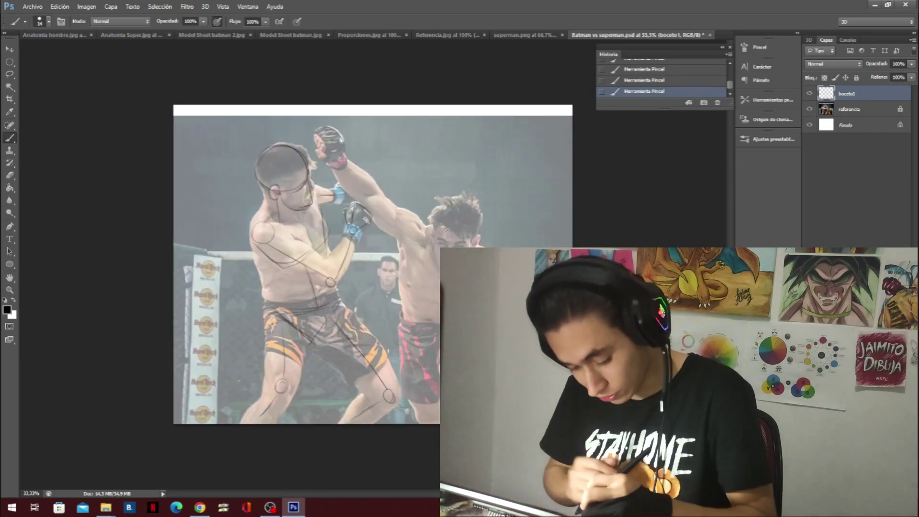
key("ctrl+plus")
key("ctrl+plus")
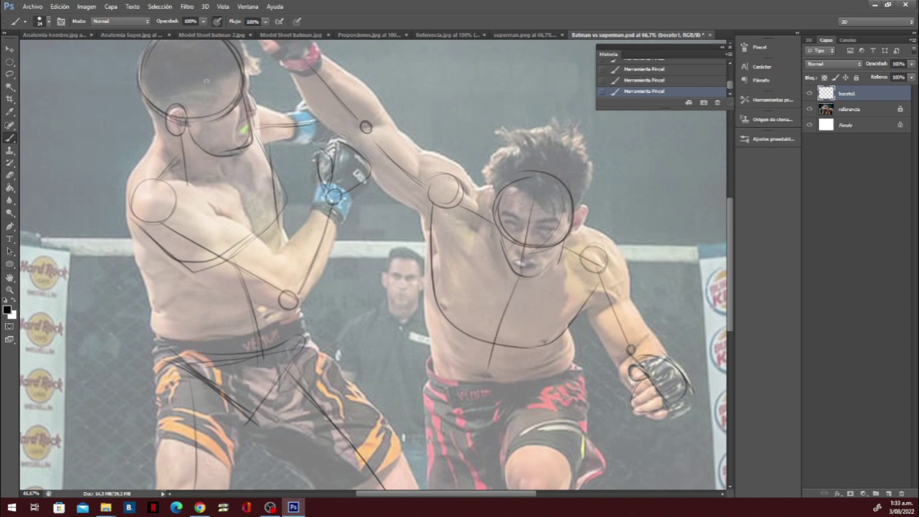
left_click_drag(436, 339, 520, 280)
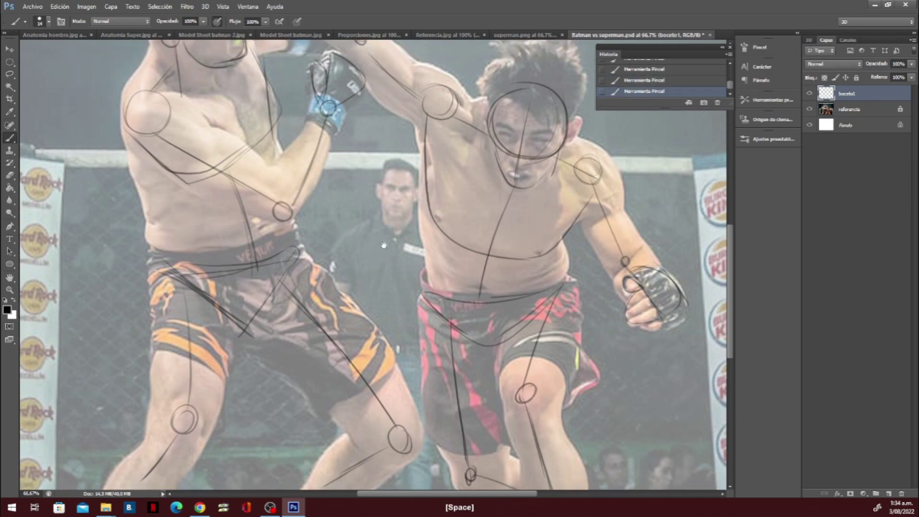
left_click_drag(372, 194, 309, 150)
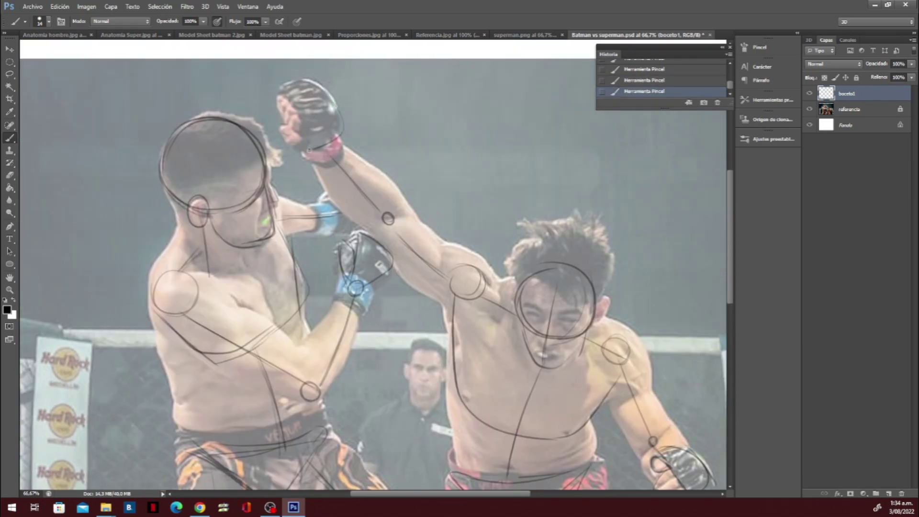
- Hide the reference photo and handwrite 'Bat' by the right figure and 'Sup' above the left
key("ctrl+minus")
key("ctrl+minus")
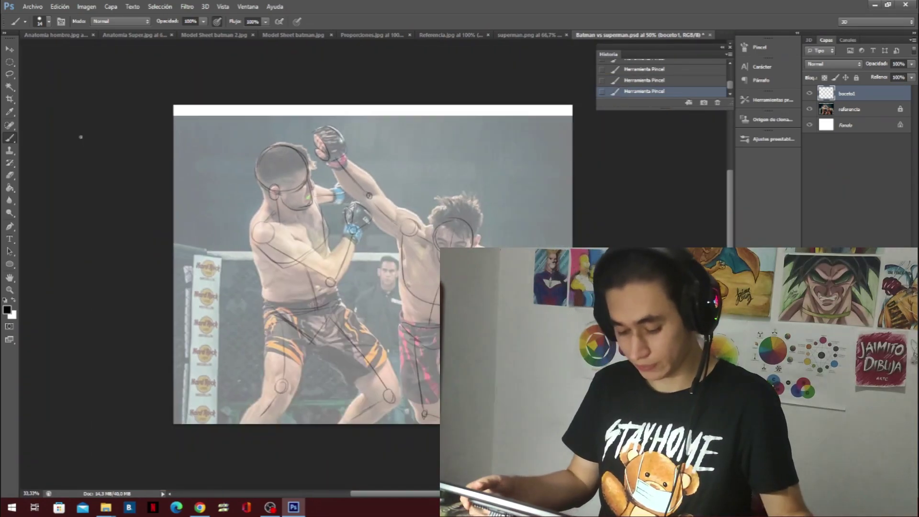
left_click(810, 109)
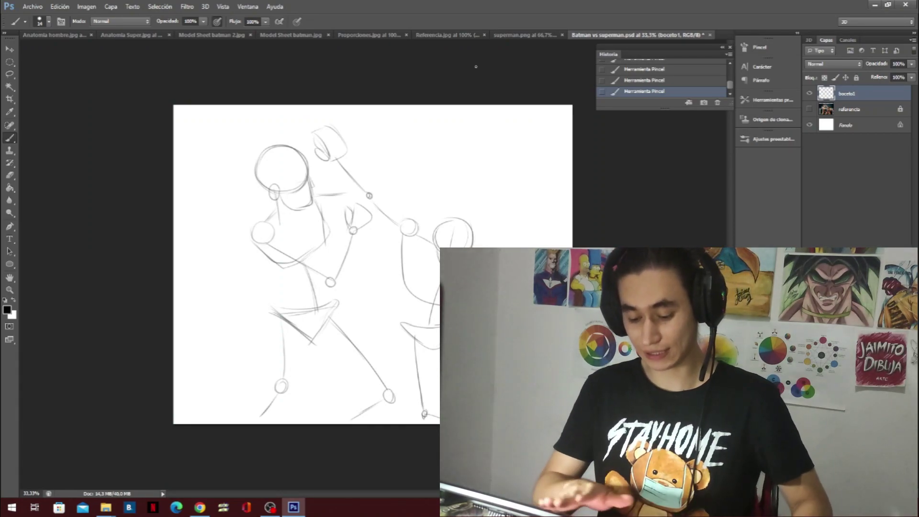
mouse_move(474, 186)
left_mouse_down()
mouse_move(490, 224)
mouse_move(507, 213)
left_mouse_up()
left_click_drag(515, 173, 518, 211)
left_click_drag(508, 196, 526, 186)
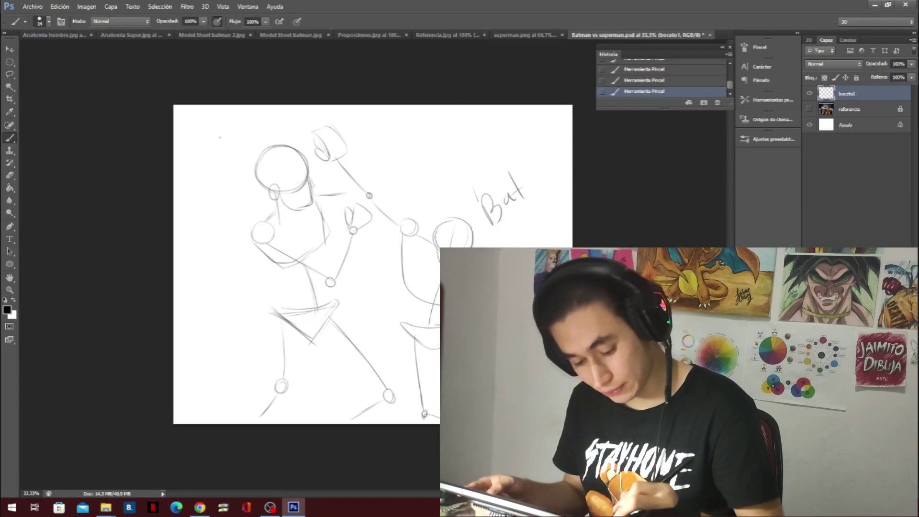
left_click(221, 150)
mouse_move(208, 134)
left_mouse_down()
mouse_move(207, 145)
mouse_move(235, 144)
left_mouse_up()
left_click_drag(232, 125, 244, 149)
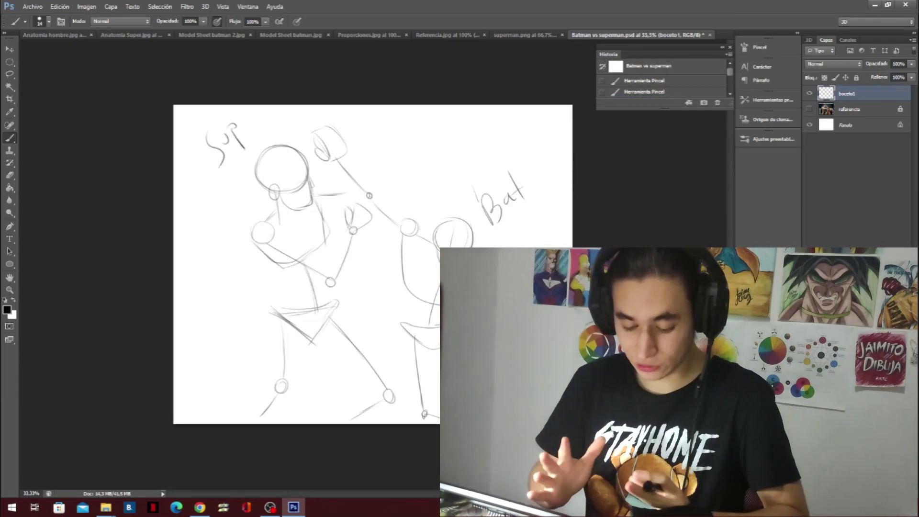